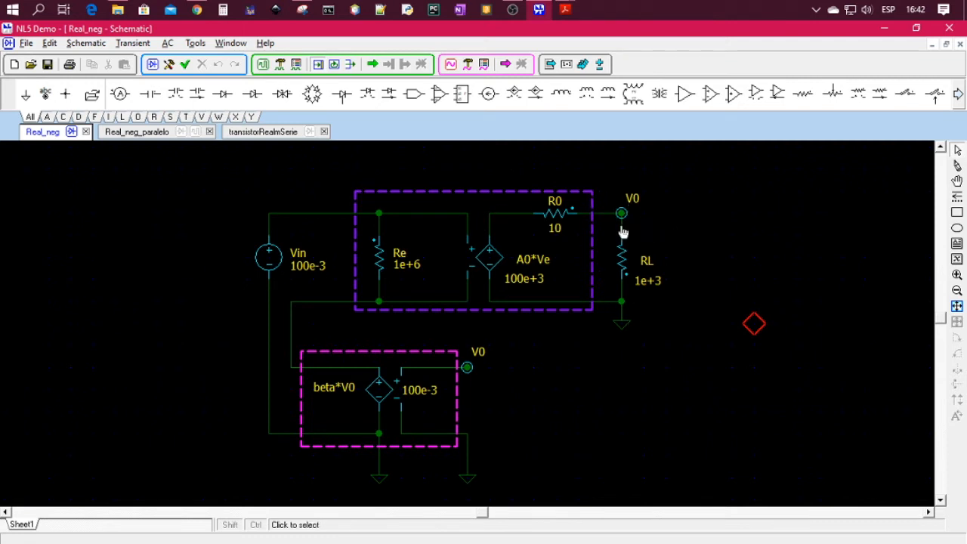
- Inspect the V0 output label and the gain K of the beta*V0 controlled source in the feedback network
{"action": "mouse_move", "coordinate": [622, 209]}
{"action": "mouse_move", "coordinate": [465, 377]}
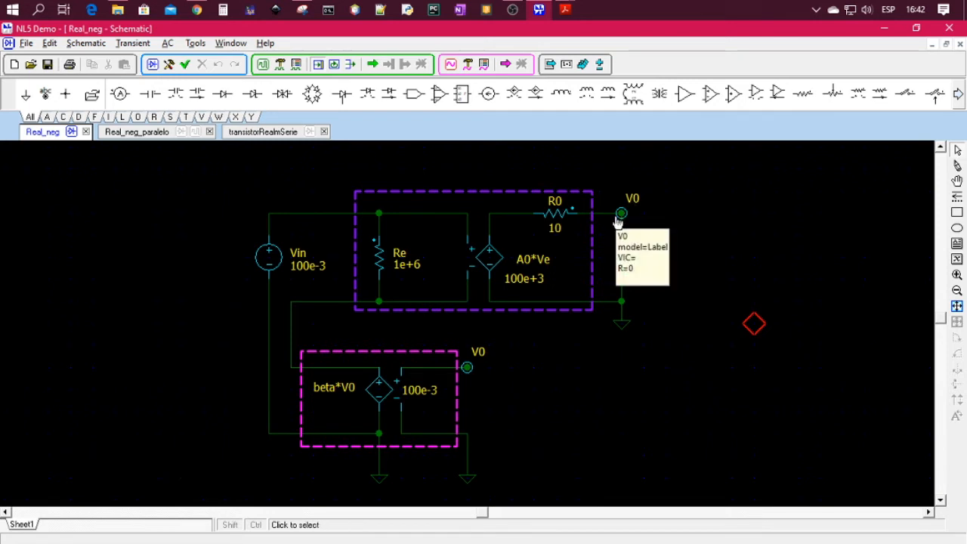
{"action": "double_click", "coordinate": [372, 391]}
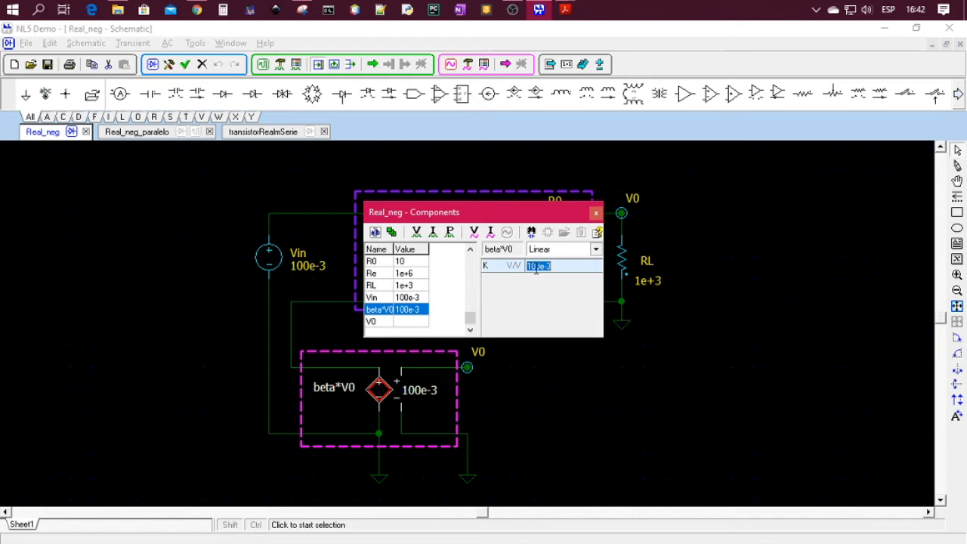
{"action": "left_click", "coordinate": [596, 213]}
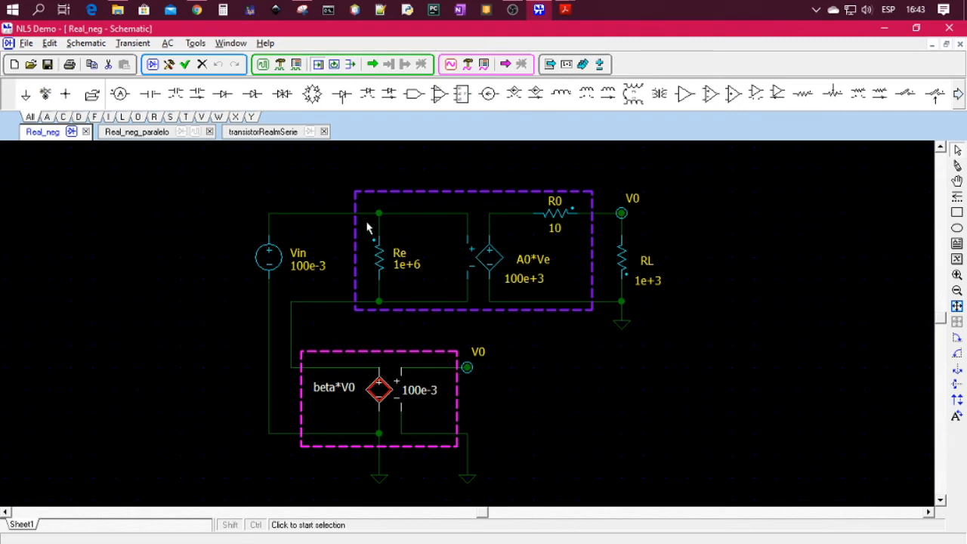
- Set the transient graph to display only the V(Re) trace, hiding Zin
{"action": "mouse_move", "coordinate": [379, 237]}
{"action": "left_click", "coordinate": [296, 64]}
{"action": "left_click", "coordinate": [254, 211]}
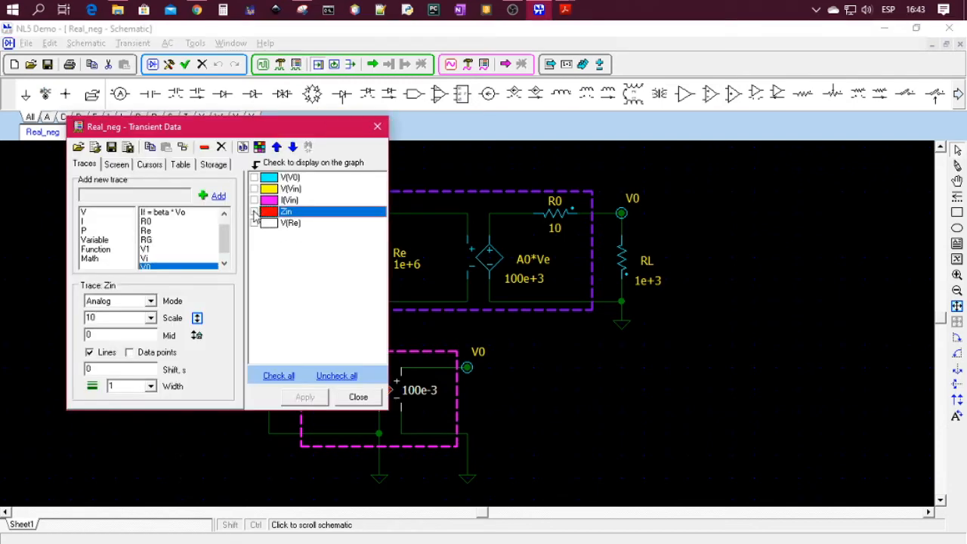
{"action": "left_click", "coordinate": [254, 223]}
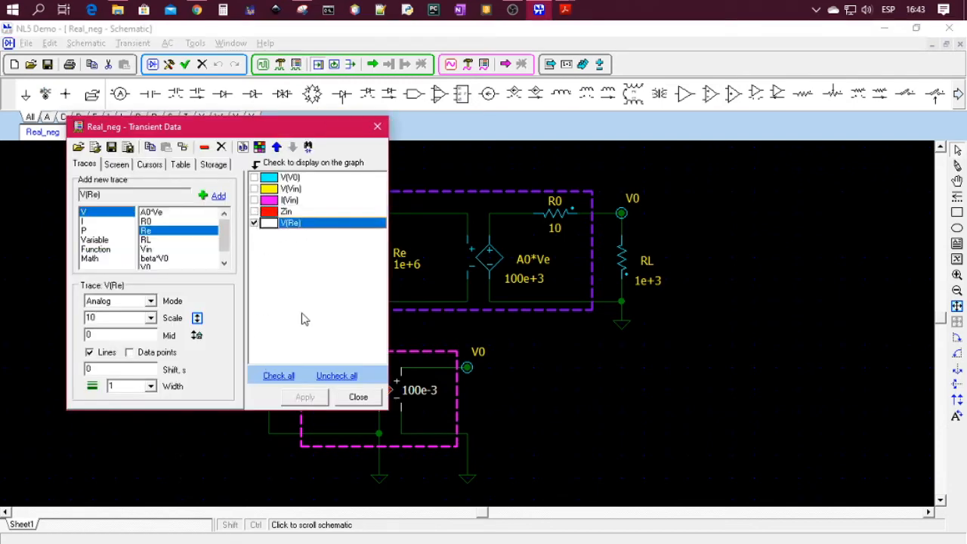
{"action": "left_click", "coordinate": [377, 127]}
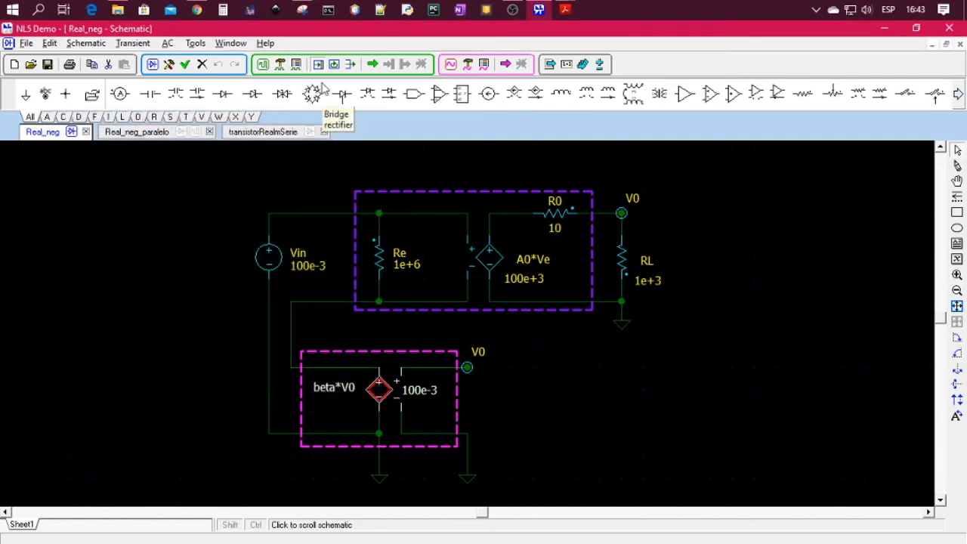
- Run the transient simulation, fit the V(Re) trace to the graph and place the right cursor at about 2.97 s
{"action": "left_click", "coordinate": [371, 64]}
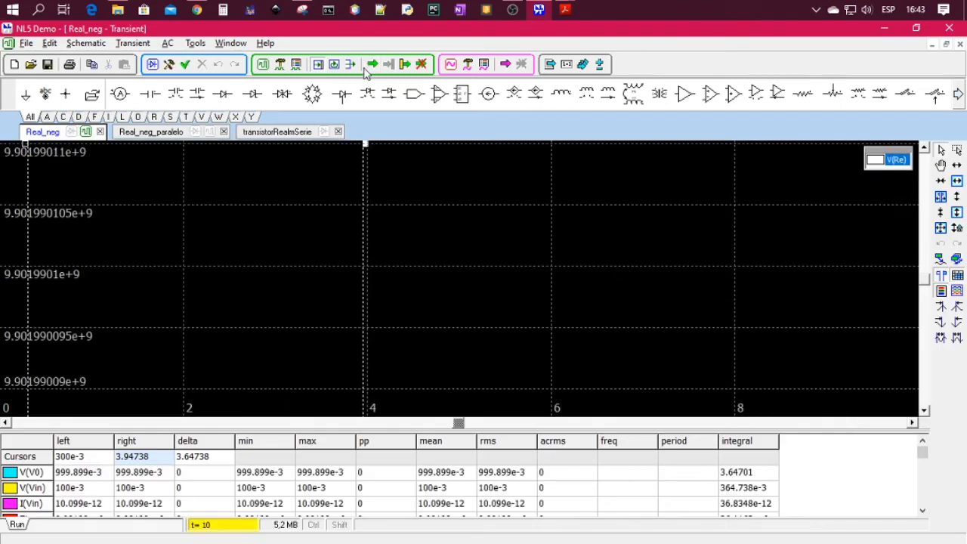
{"action": "left_click", "coordinate": [940, 228]}
{"action": "left_click", "coordinate": [273, 291]}
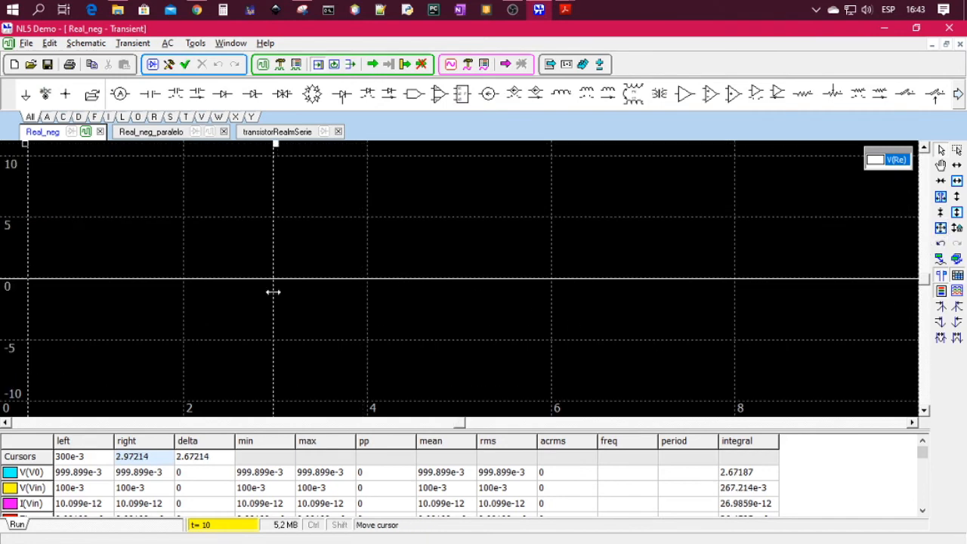
{"action": "left_click", "coordinate": [924, 412]}
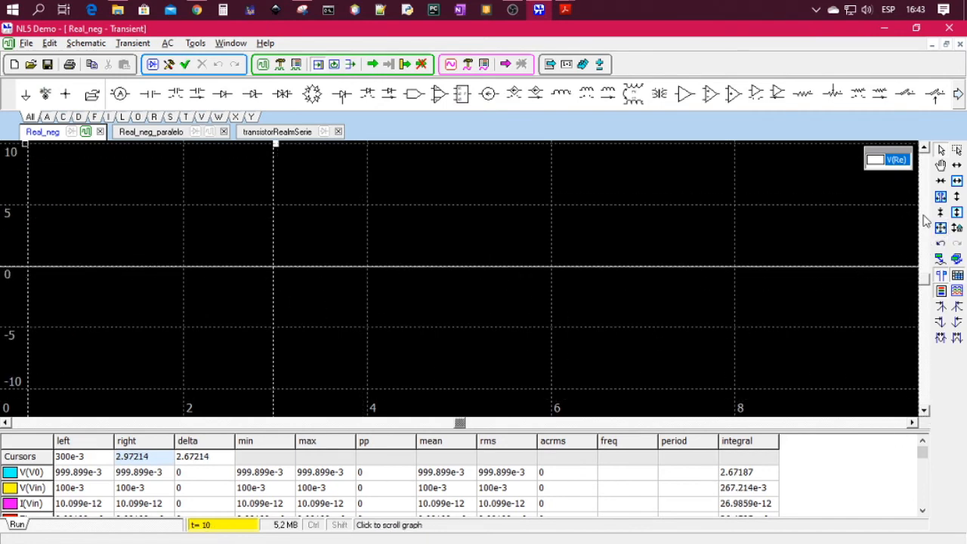
{"action": "left_click", "coordinate": [957, 212]}
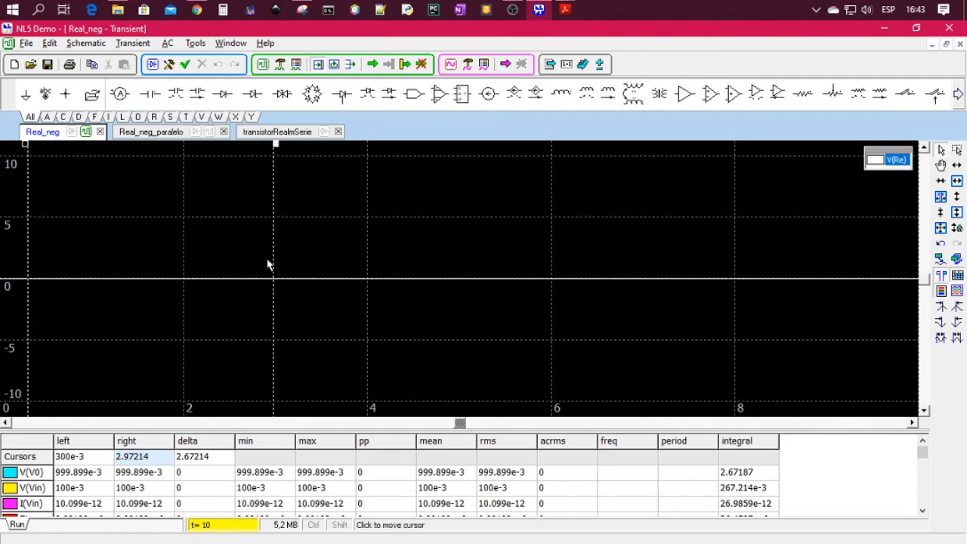
- Read the V(Re) row of the measurement table with the right cursor at about 4.34 s, then return to the schematic
{"action": "left_click", "coordinate": [922, 511]}
{"action": "left_click", "coordinate": [922, 511]}
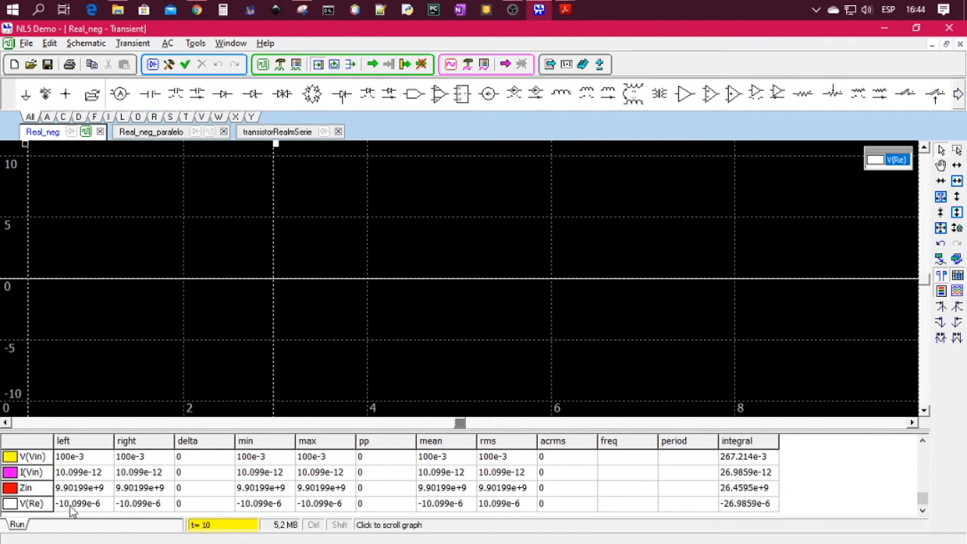
{"action": "left_click", "coordinate": [399, 351]}
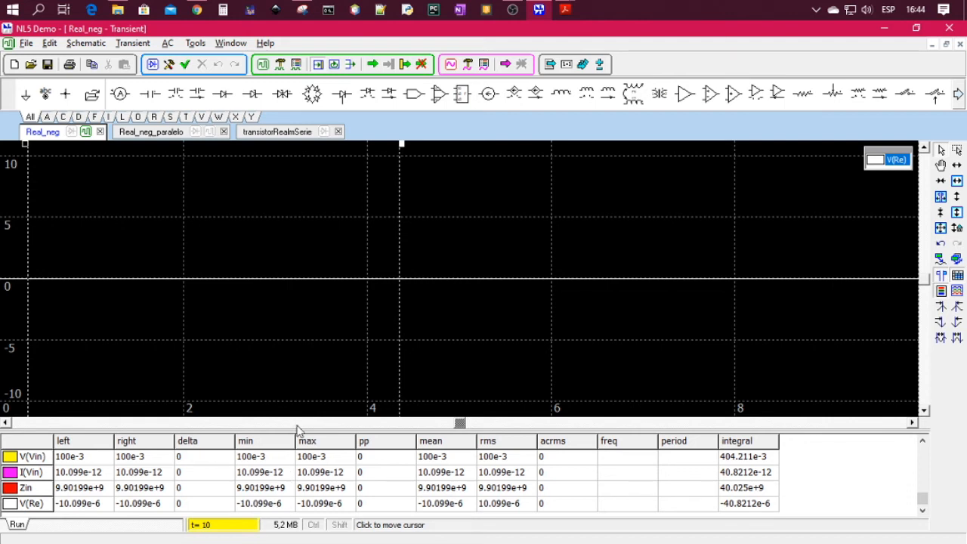
{"action": "left_click", "coordinate": [71, 132]}
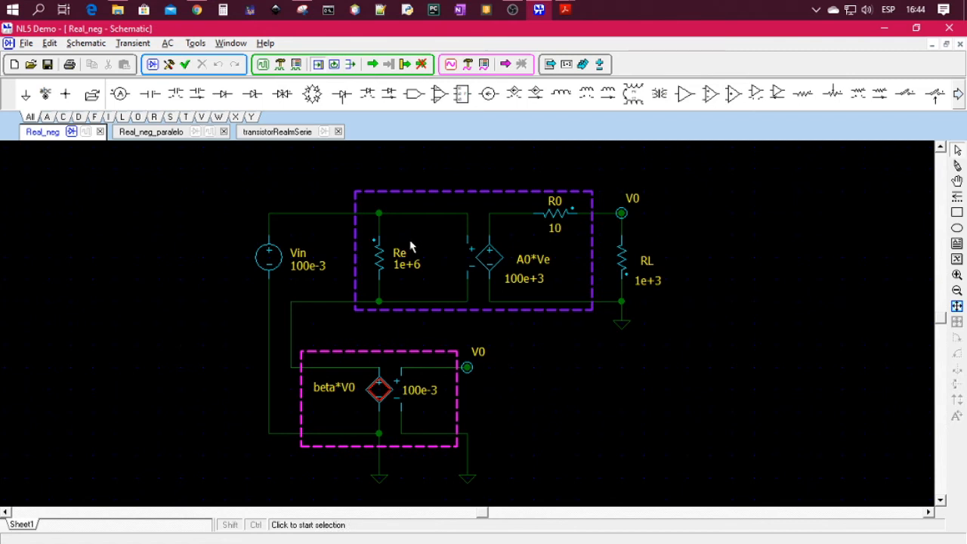
- Set the transient graph to display only the Zin trace, hiding V(Re)
{"action": "mouse_move", "coordinate": [376, 242]}
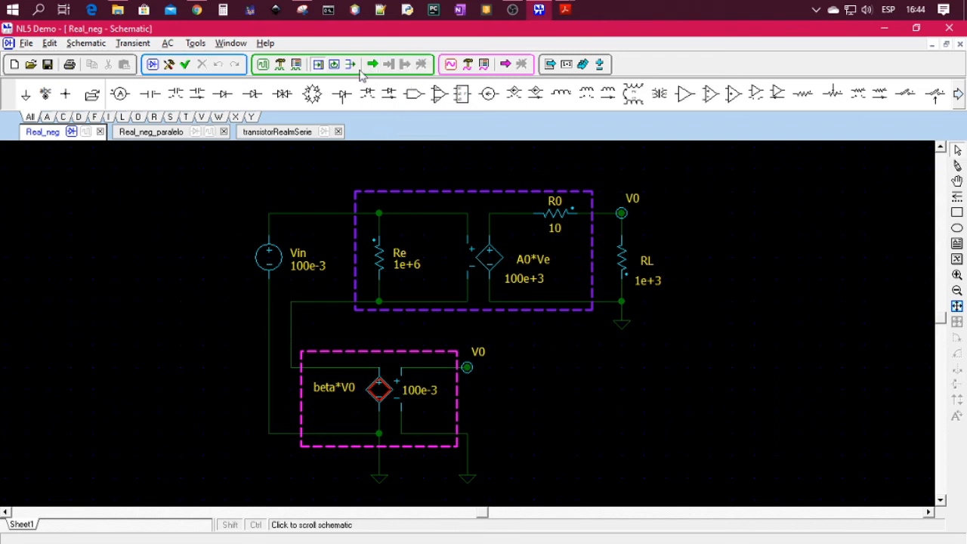
{"action": "left_click", "coordinate": [296, 64]}
{"action": "left_click", "coordinate": [281, 214]}
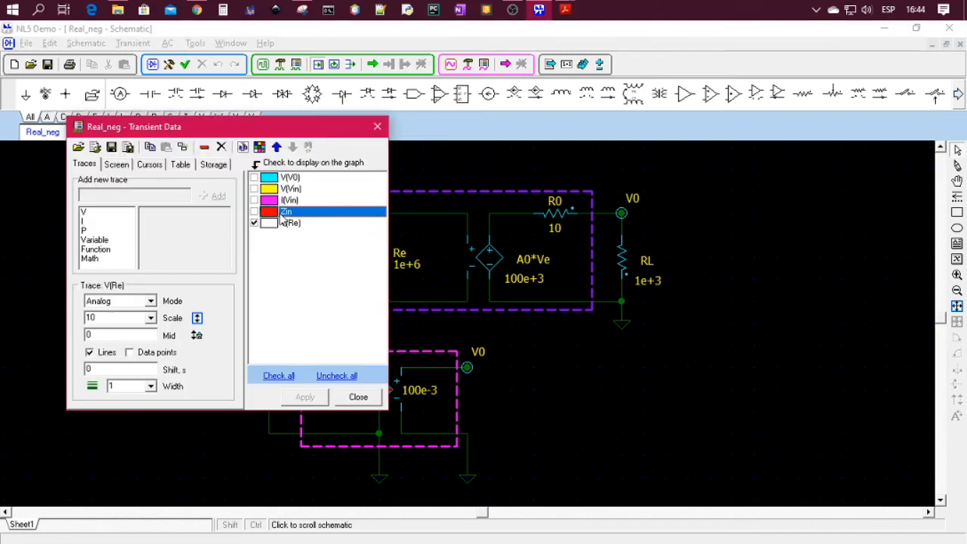
{"action": "left_click", "coordinate": [254, 212]}
{"action": "left_click", "coordinate": [255, 224]}
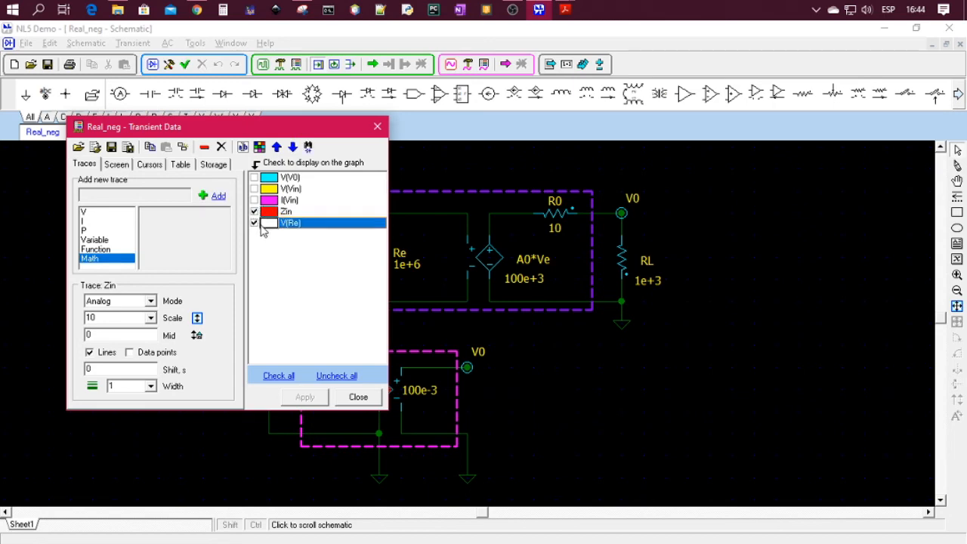
{"action": "left_click", "coordinate": [254, 224]}
{"action": "left_click", "coordinate": [276, 214]}
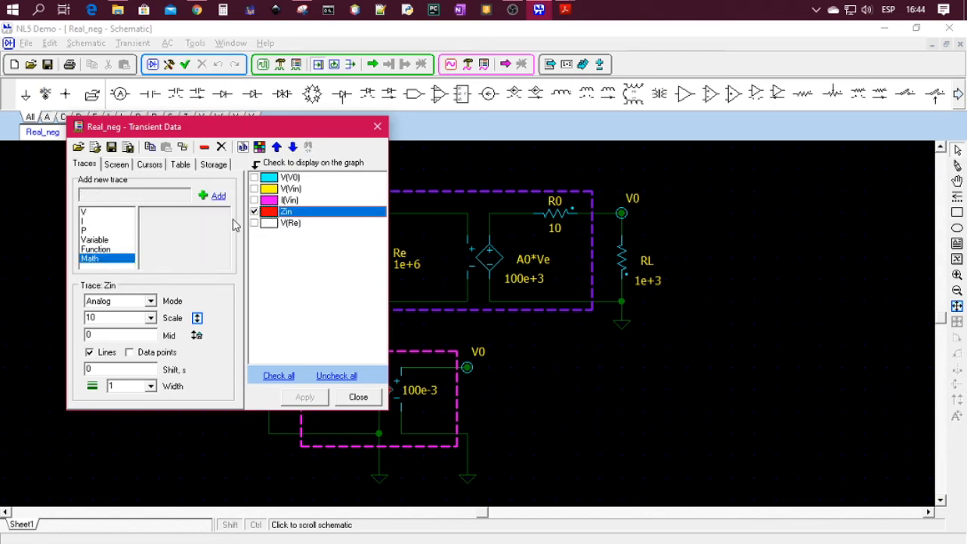
{"action": "left_click_drag", "start_coordinate": [236, 130], "coordinate": [663, 147]}
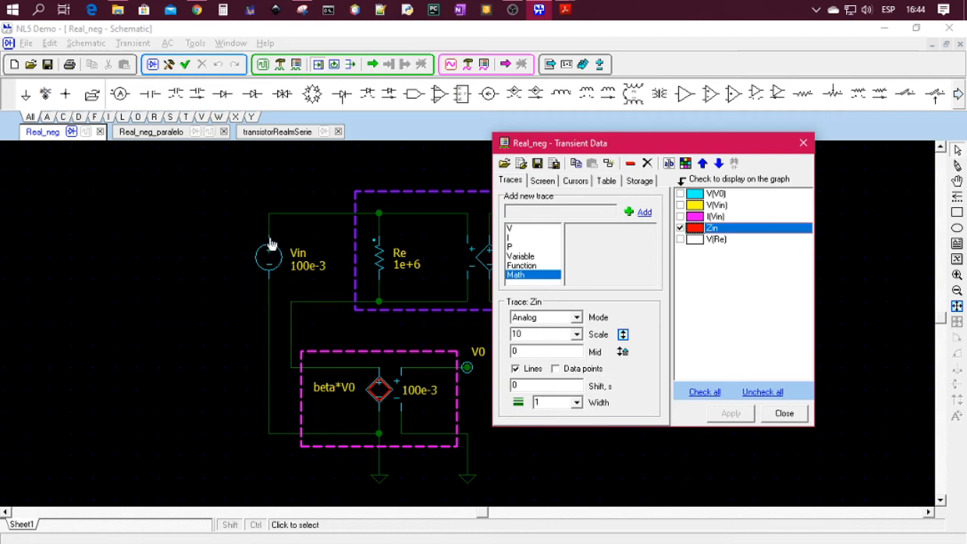
{"action": "left_click", "coordinate": [804, 143]}
- Run the transient simulation and examine the fitted Zin trace with the right cursor at about 2.35 s, then return to the schematic
{"action": "left_click", "coordinate": [372, 65]}
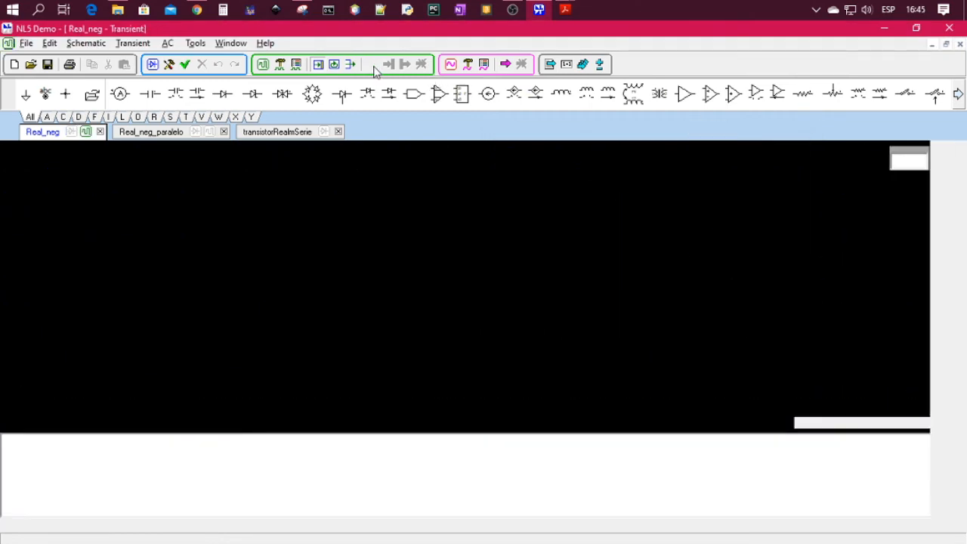
{"action": "left_click", "coordinate": [941, 229]}
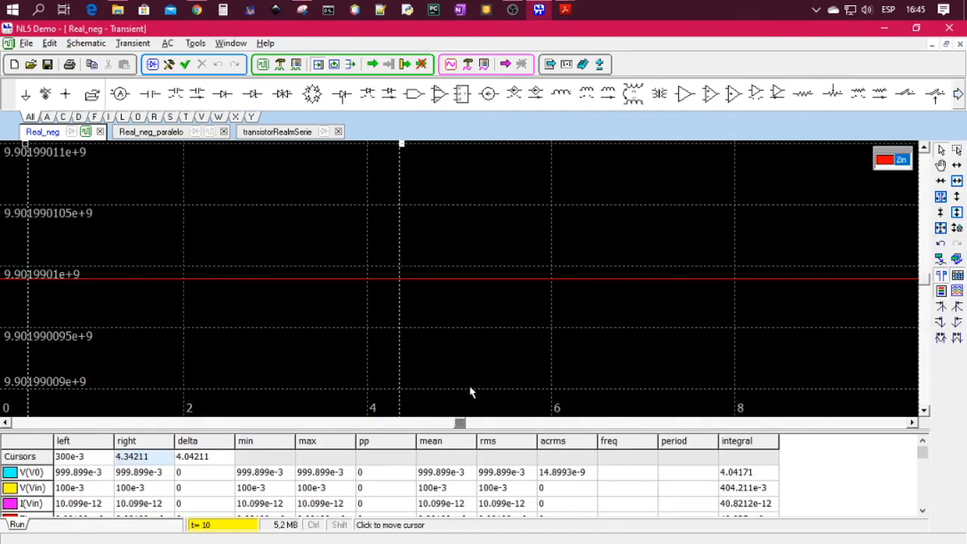
{"action": "left_click", "coordinate": [217, 317]}
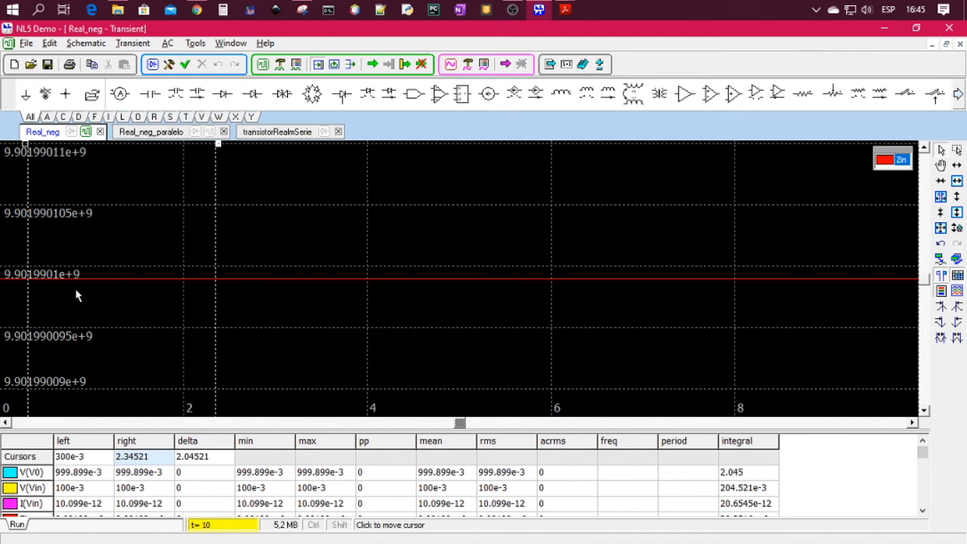
{"action": "left_click", "coordinate": [85, 132]}
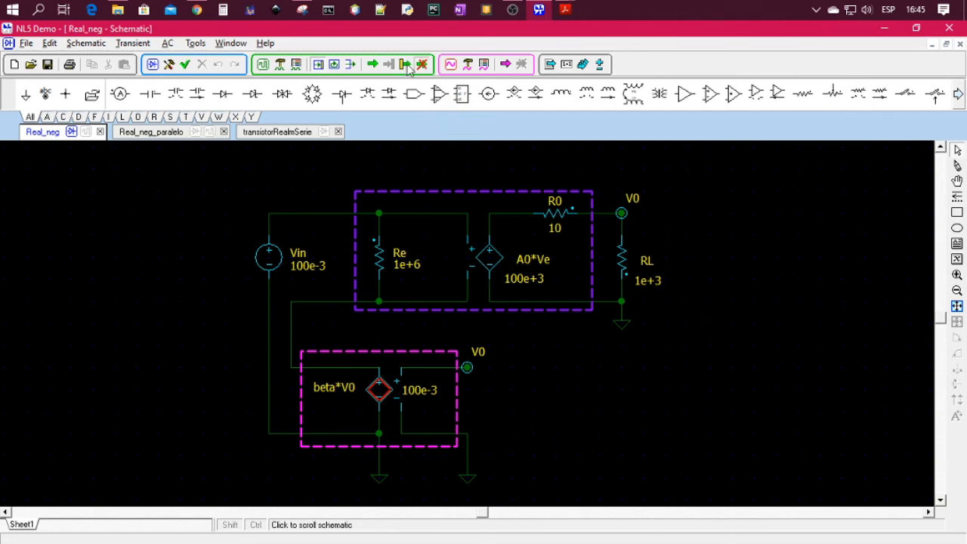
- Set the transient graph to display only the V(V0) trace, hiding Zin
{"action": "left_click", "coordinate": [296, 64]}
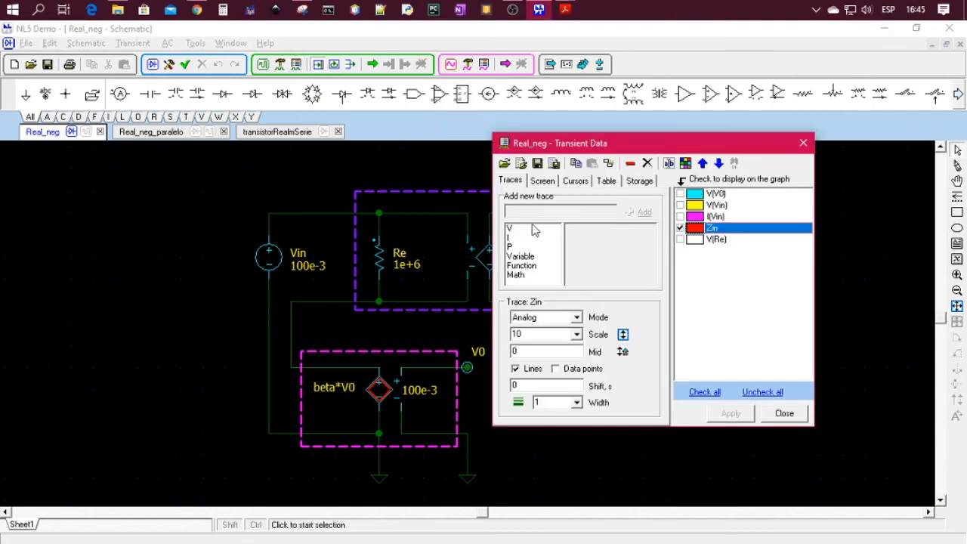
{"action": "left_click", "coordinate": [680, 227]}
{"action": "left_click", "coordinate": [680, 194]}
{"action": "left_click", "coordinate": [803, 143]}
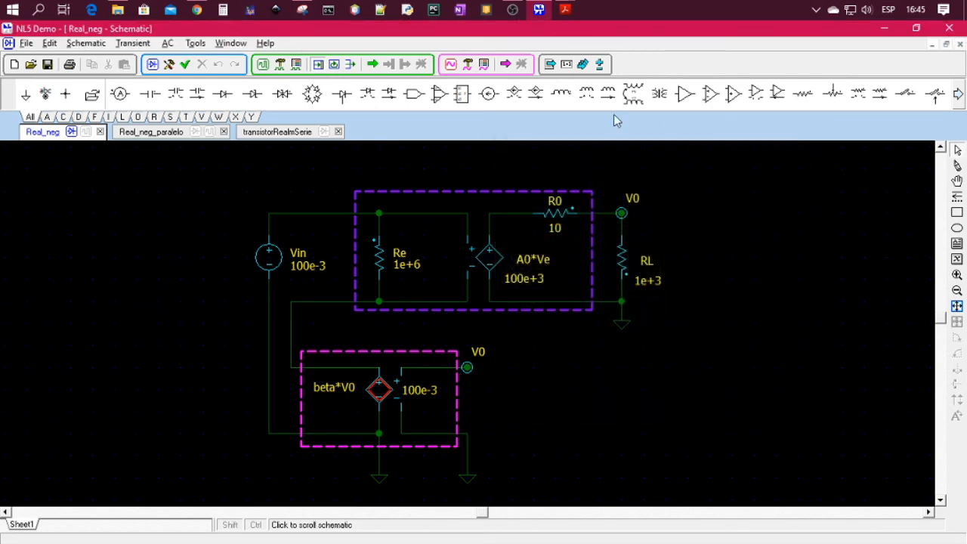
- Run the transient simulation, examine the output voltage V(V0) fitted to the graph, and return to the schematic
{"action": "left_click", "coordinate": [374, 66]}
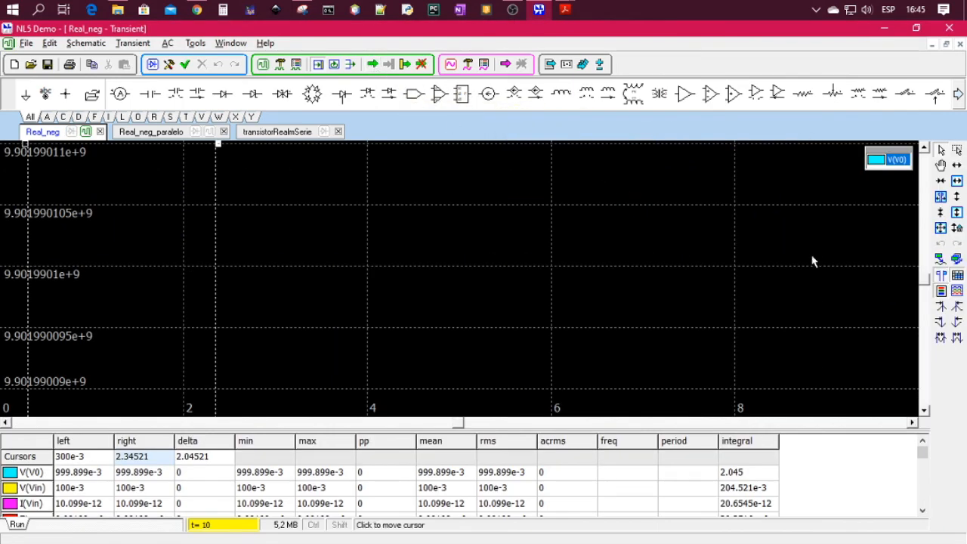
{"action": "left_click", "coordinate": [941, 228]}
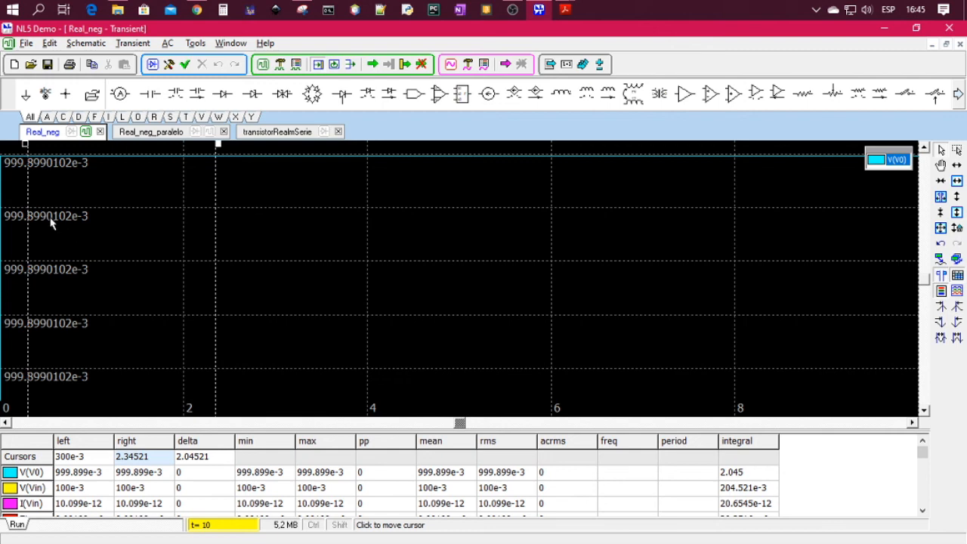
{"action": "left_click", "coordinate": [72, 131]}
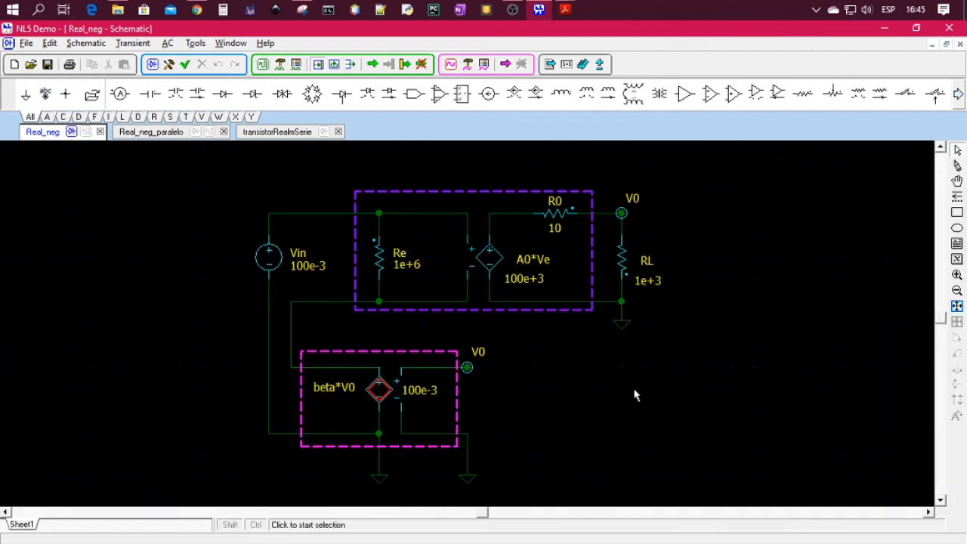